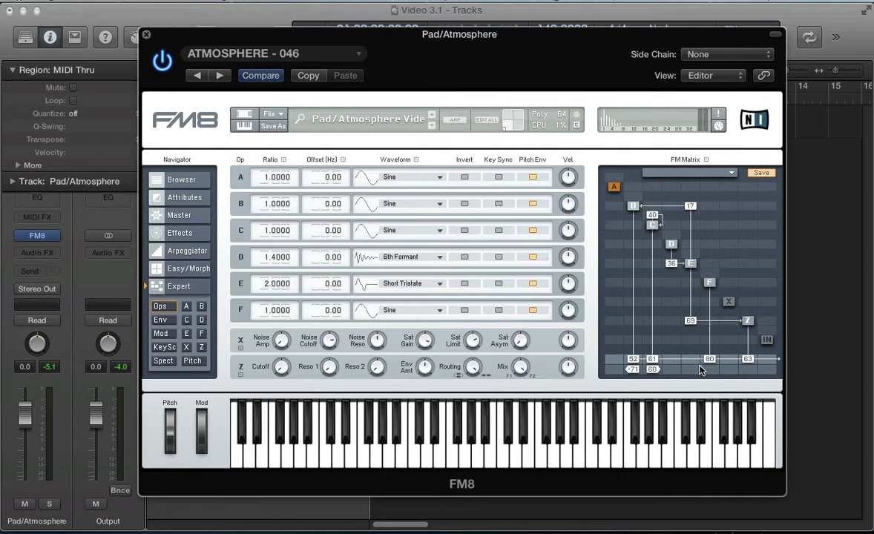
- Load a blank NewSound patch with six sine operators at ratio 1.0000
{"action": "left_click", "coordinate": [161, 320]}
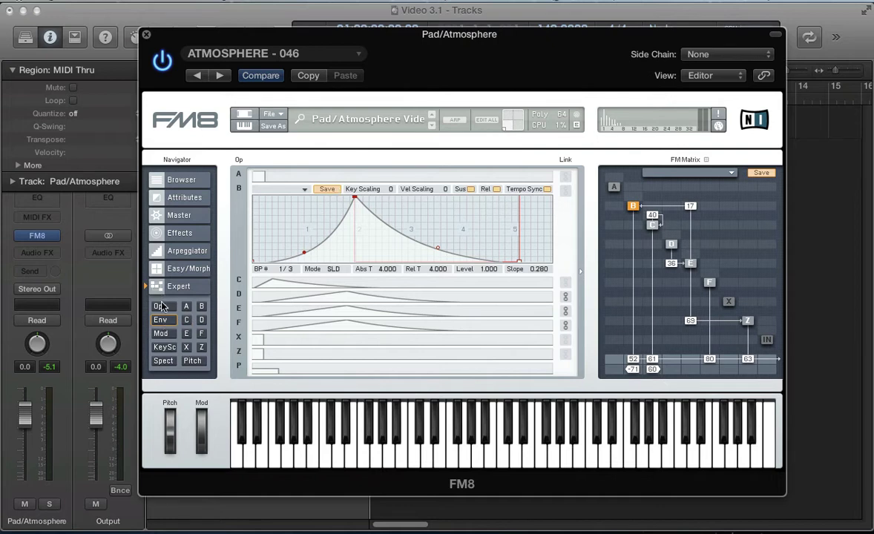
{"action": "left_click", "coordinate": [161, 306]}
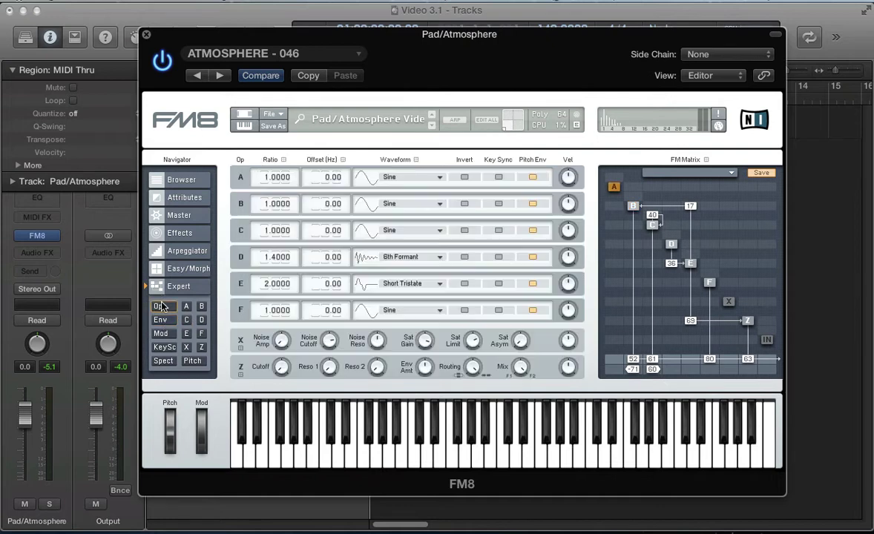
{"action": "left_click", "coordinate": [276, 117]}
{"action": "left_click", "coordinate": [275, 117]}
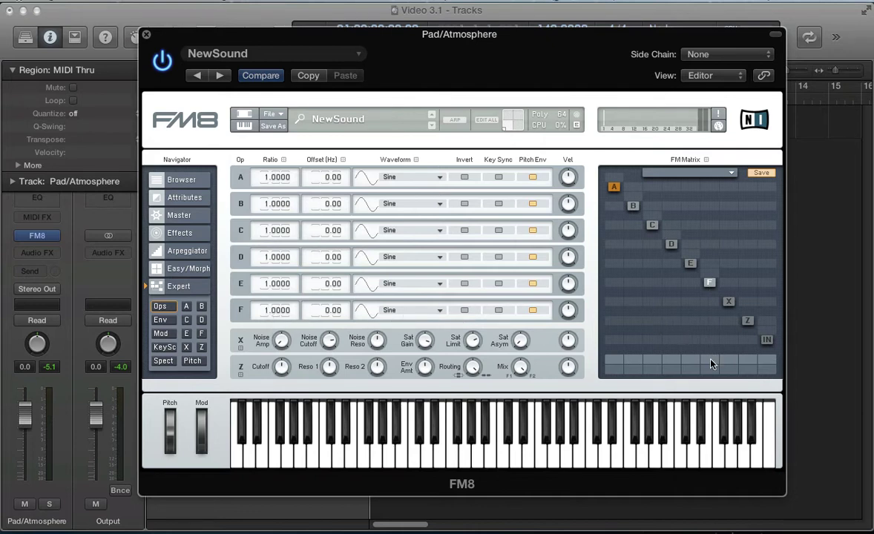
- In the FM Matrix, set F's output to 80, E→Z to 70, and Z's output to 63
{"action": "left_click", "coordinate": [709, 361]}
{"action": "left_click_drag", "start_coordinate": [709, 360], "coordinate": [708, 375]}
{"action": "left_click_drag", "start_coordinate": [694, 327], "coordinate": [701, 282]}
{"action": "left_click_drag", "start_coordinate": [751, 322], "coordinate": [751, 321]}
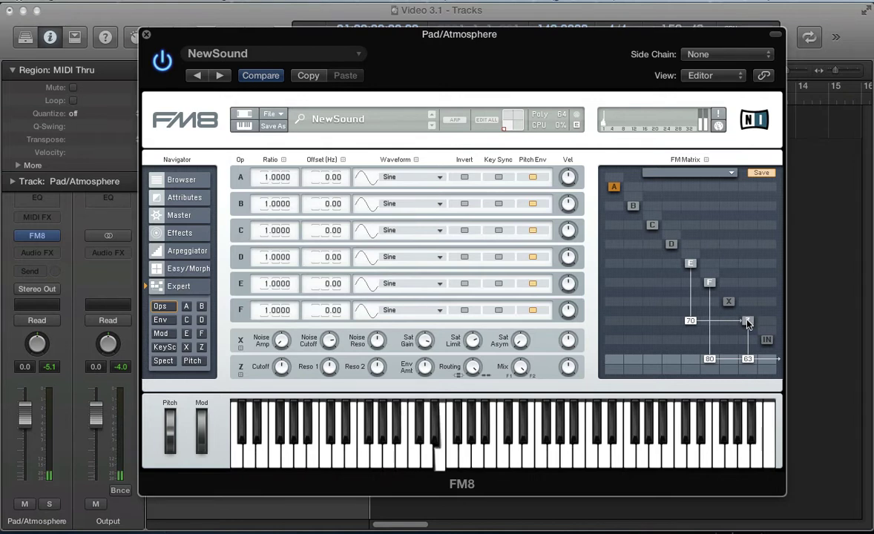
- Set operator E's Ratio to 2.0000 and its waveform to Short Tristate
{"action": "double_click", "coordinate": [266, 284]}
{"action": "type", "text": "2"}
{"action": "key", "text": "Return"}
{"action": "left_click", "coordinate": [395, 285]}
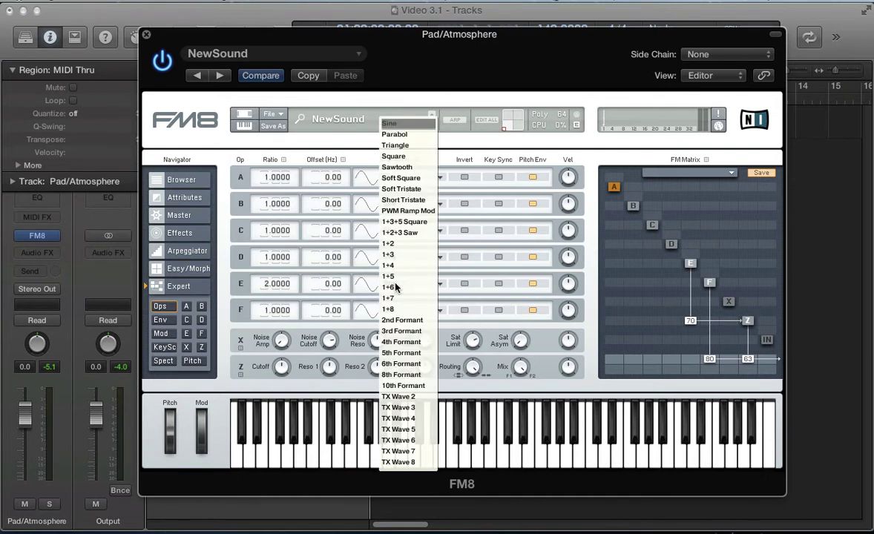
{"action": "left_click", "coordinate": [404, 201]}
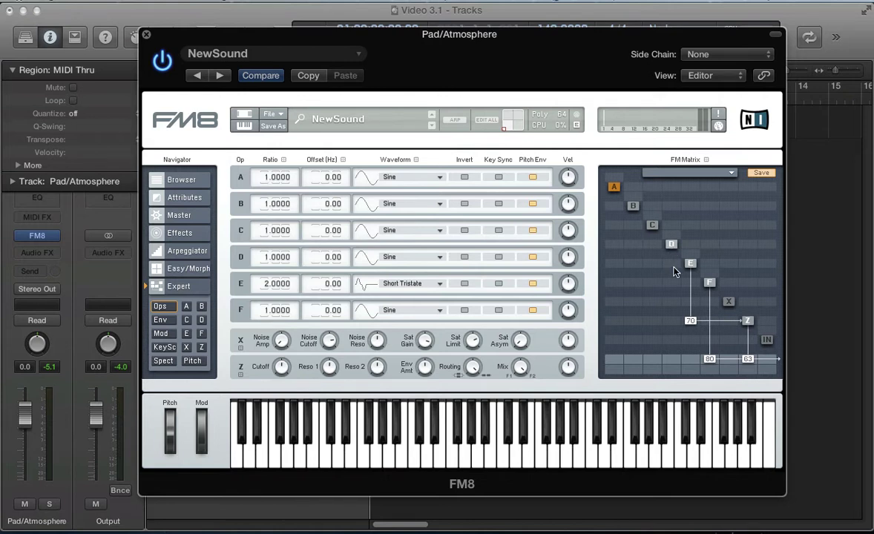
- Route D into E at 37, and set D to ratio 1.4000 with the 6th Formant waveform
{"action": "left_click_drag", "start_coordinate": [673, 268], "coordinate": [684, 254]}
{"action": "left_click_drag", "start_coordinate": [271, 256], "coordinate": [271, 265]}
{"action": "scroll", "coordinate": [271, 265], "scroll_direction": "down", "scroll_amount": 1}
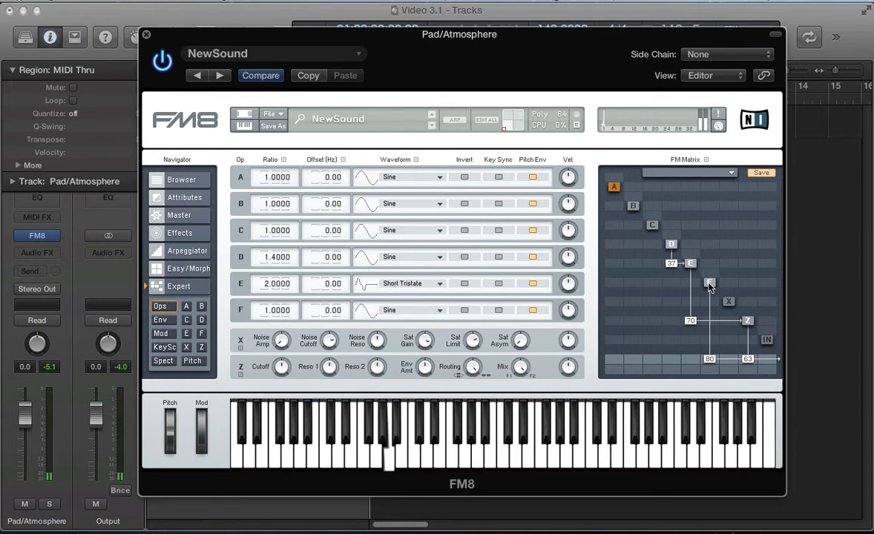
{"action": "left_click", "coordinate": [408, 257]}
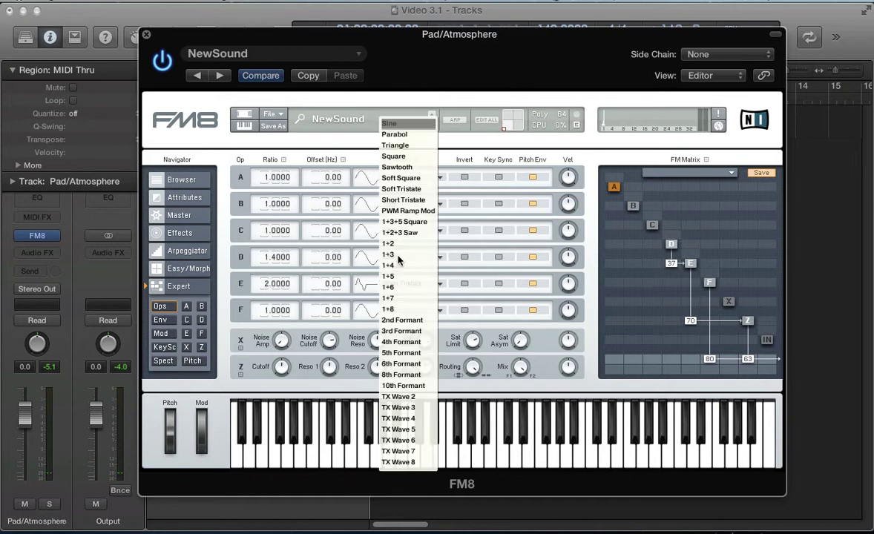
{"action": "left_click", "coordinate": [409, 364]}
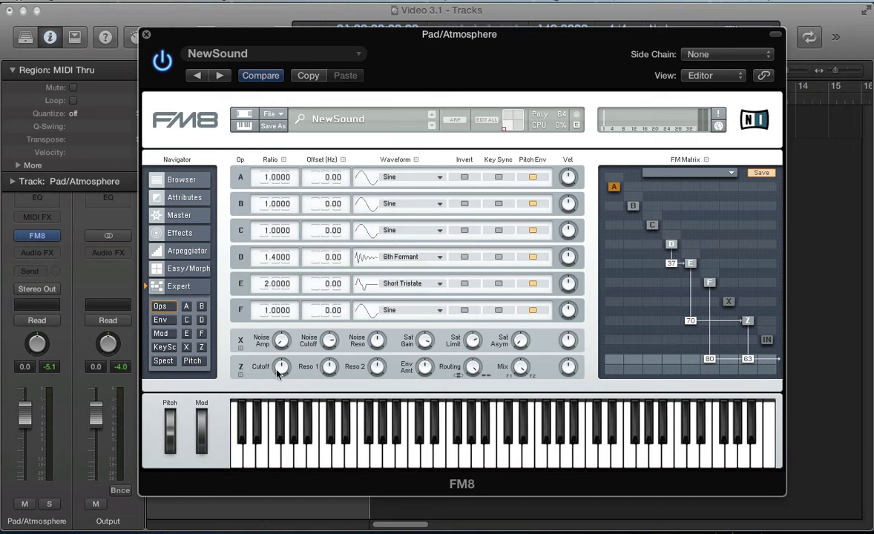
- Lower filter Z's cutoff and route LFO 2 to filter Z at 38
{"action": "left_click_drag", "start_coordinate": [281, 364], "coordinate": [270, 407]}
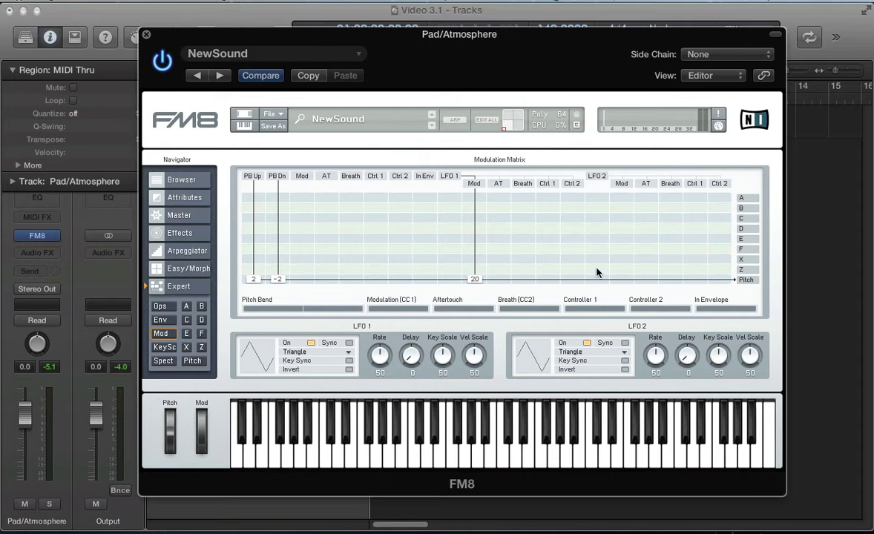
{"action": "left_click_drag", "start_coordinate": [597, 270], "coordinate": [605, 260]}
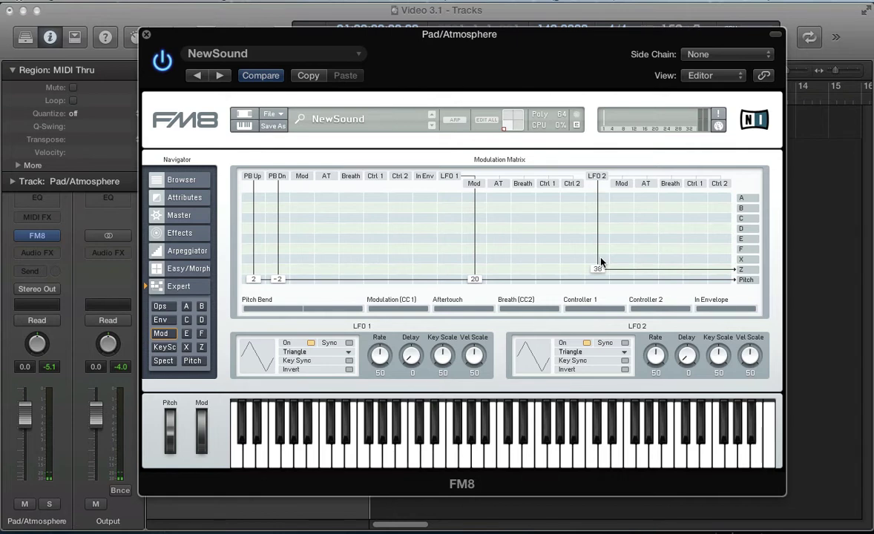
{"action": "left_click", "coordinate": [159, 305]}
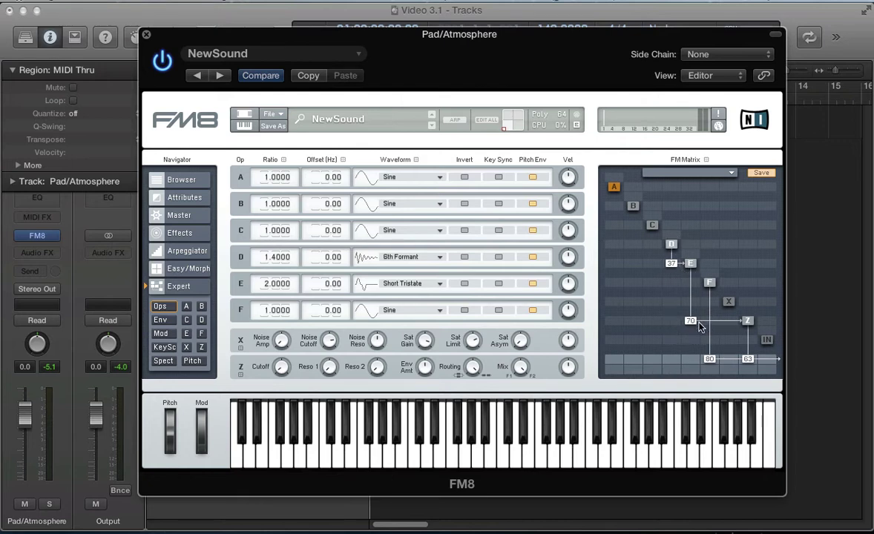
{"action": "left_click", "coordinate": [160, 334]}
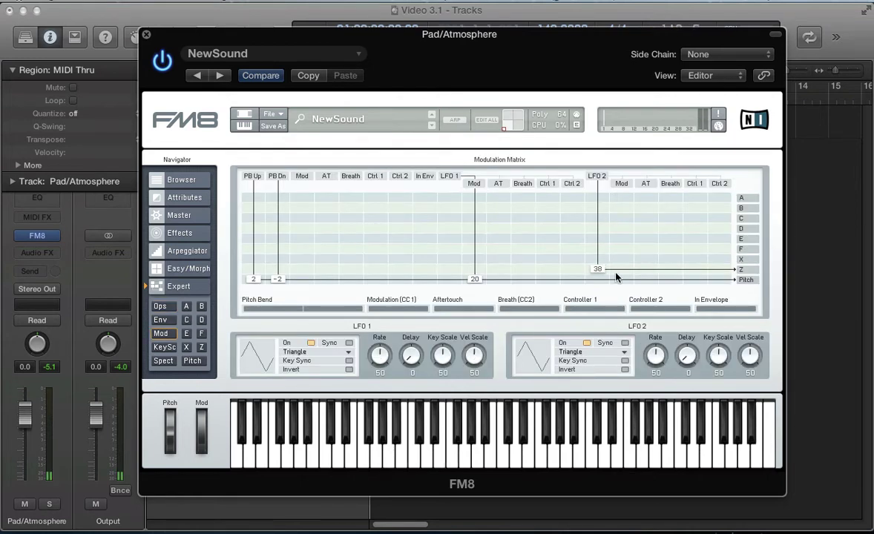
- Enable Sync and Key Sync on LFO 2 and set its Key Scale and Vel Scale to 0
{"action": "left_click", "coordinate": [626, 343]}
{"action": "left_click", "coordinate": [623, 360]}
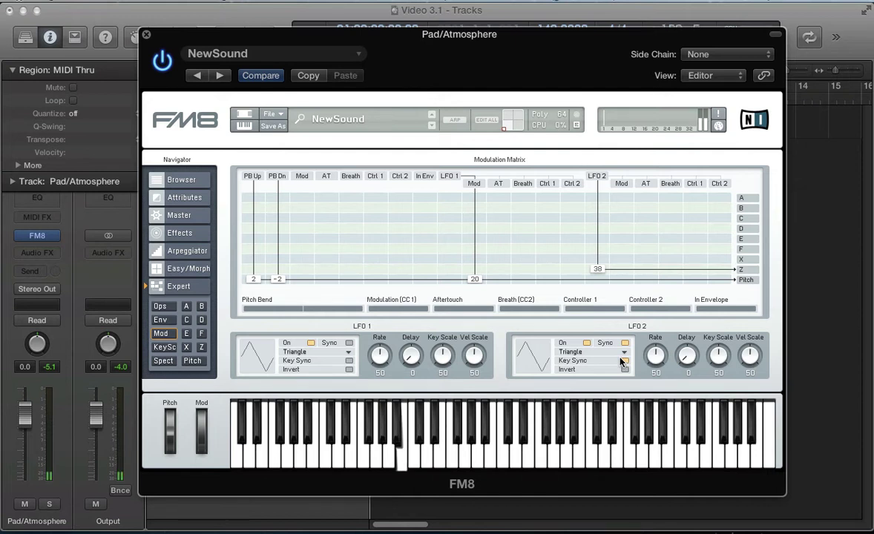
{"action": "left_click_drag", "start_coordinate": [718, 356], "coordinate": [736, 382]}
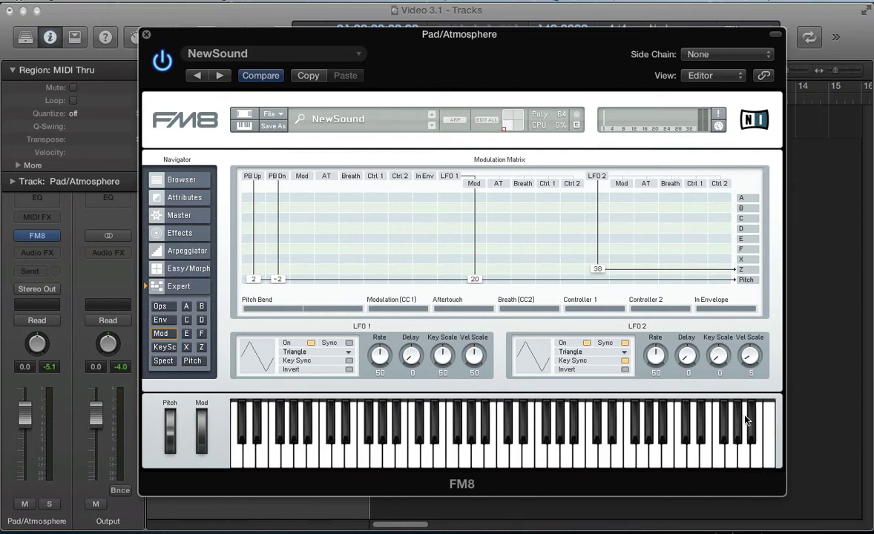
{"action": "double_click", "coordinate": [657, 375]}
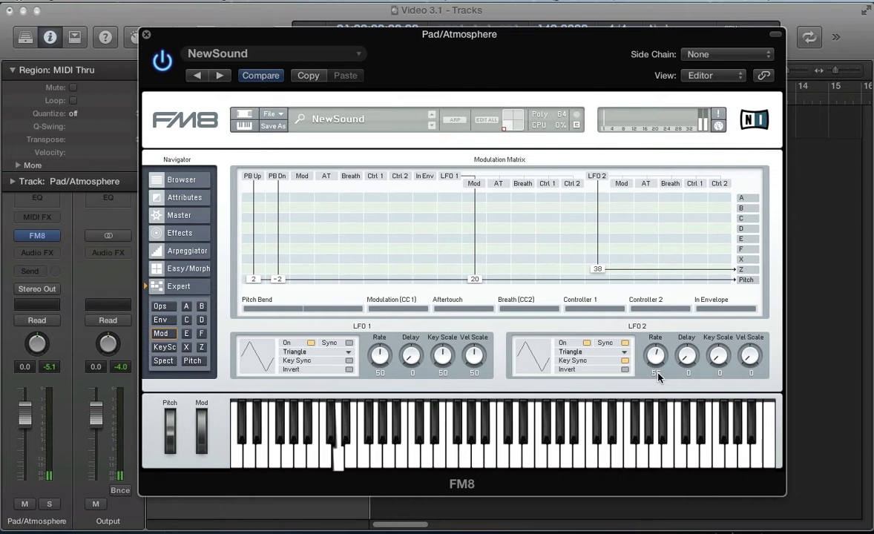
- Switch operator F's envelope to SLD mode and stretch its attack to about 4 seconds
{"action": "left_click", "coordinate": [161, 319]}
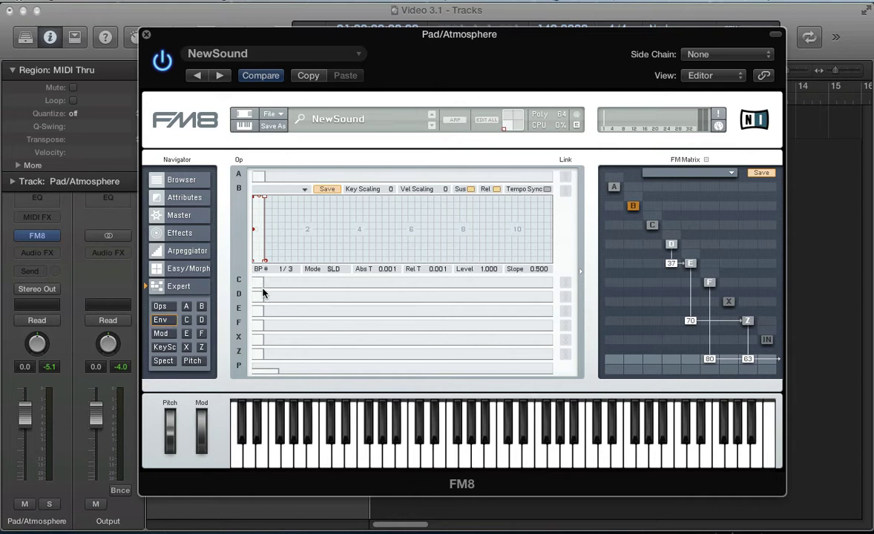
{"action": "left_click", "coordinate": [267, 328]}
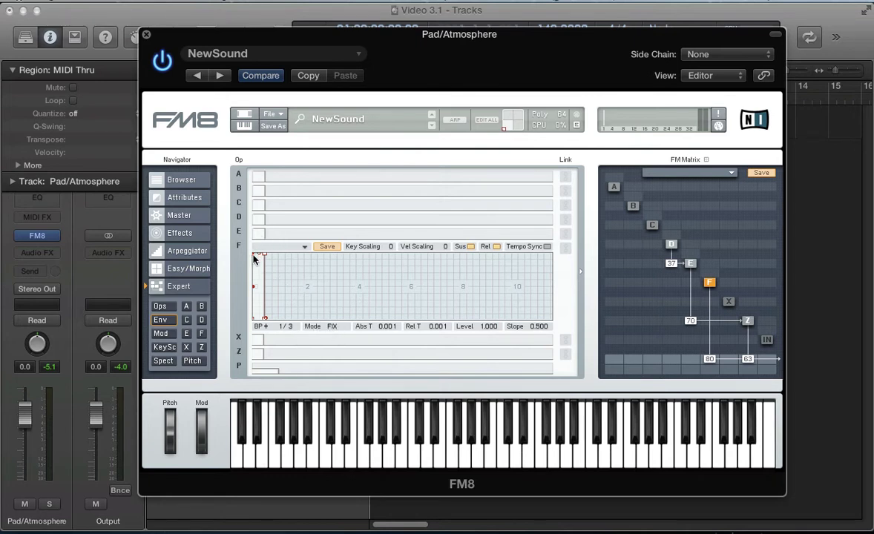
{"action": "mouse_move", "coordinate": [256, 256]}
{"action": "left_mouse_down"}
{"action": "mouse_move", "coordinate": [265, 256]}
{"action": "mouse_move", "coordinate": [253, 256]}
{"action": "left_mouse_up"}
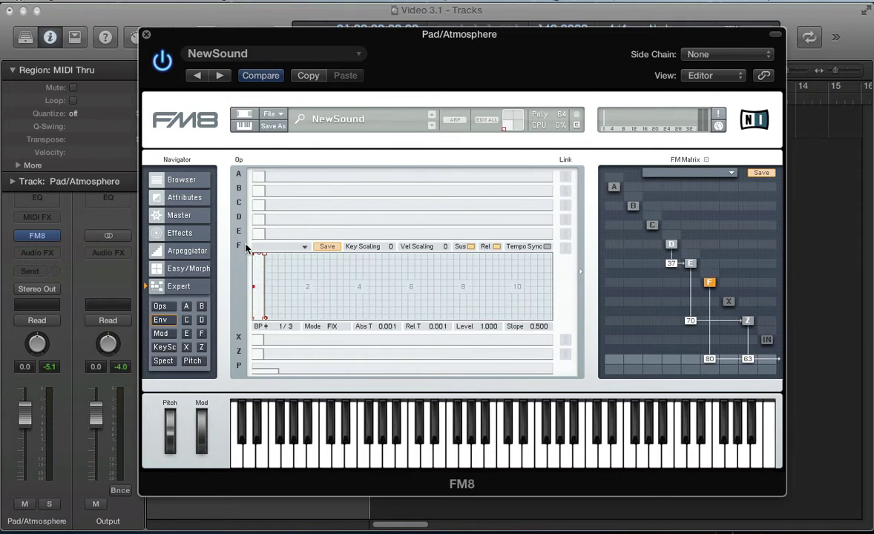
{"action": "left_click", "coordinate": [333, 327]}
{"action": "left_click_drag", "start_coordinate": [254, 255], "coordinate": [361, 247]}
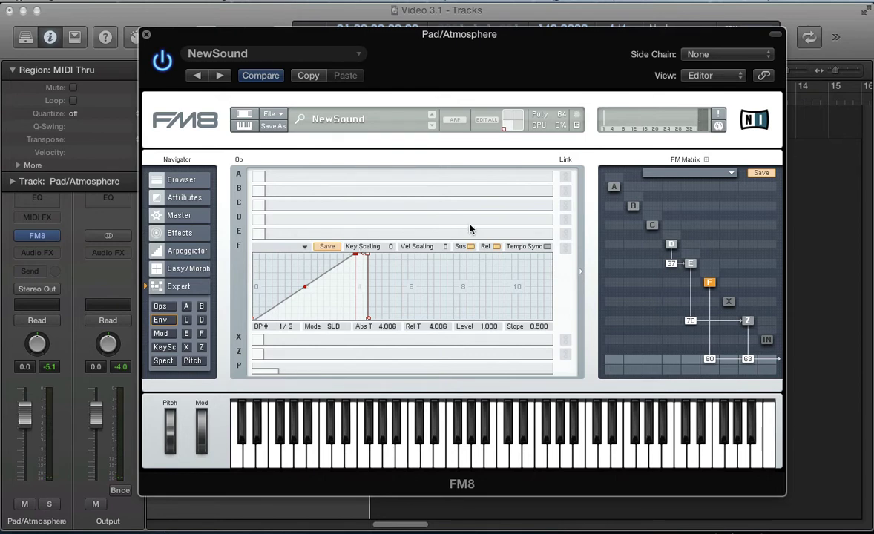
- Link D's and E's envelopes to F, and fade F to 0 near 10 seconds with slope 0.760
{"action": "left_click", "coordinate": [565, 232]}
{"action": "left_click", "coordinate": [566, 220]}
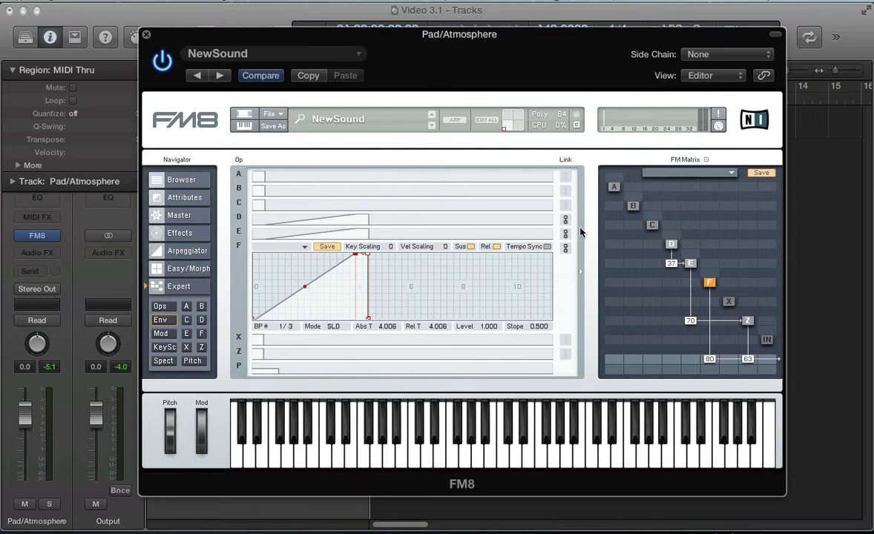
{"action": "left_click_drag", "start_coordinate": [367, 317], "coordinate": [377, 317]}
{"action": "left_click_drag", "start_coordinate": [367, 255], "coordinate": [499, 329]}
{"action": "left_click_drag", "start_coordinate": [434, 319], "coordinate": [440, 314]}
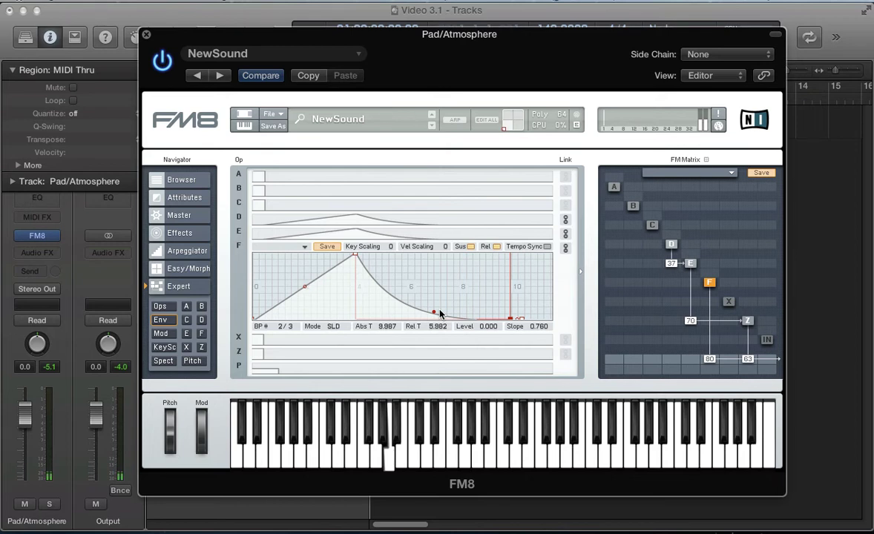
- Enable the Shelving EQ effect at Volume 78, then go back to the Ops page
{"action": "left_click", "coordinate": [199, 237]}
{"action": "left_click", "coordinate": [284, 288]}
{"action": "left_click_drag", "start_coordinate": [732, 191], "coordinate": [745, 179]}
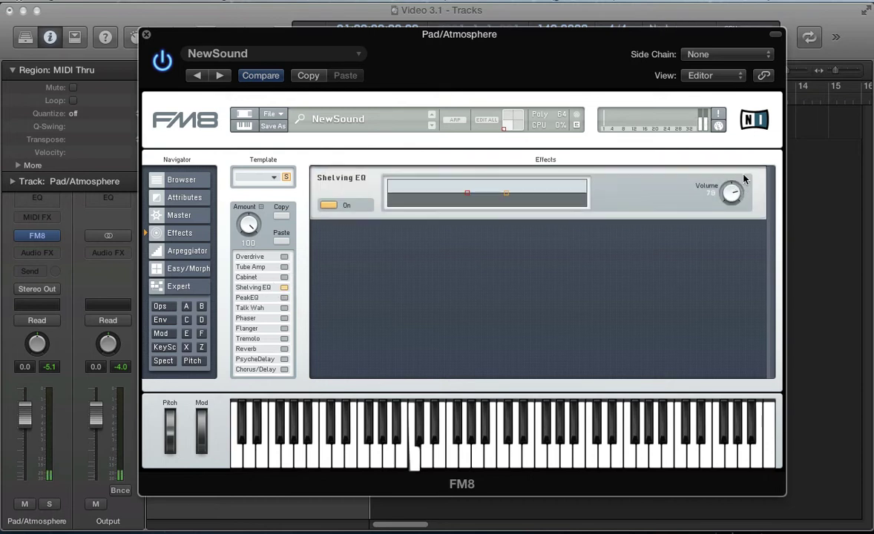
{"action": "left_click", "coordinate": [159, 307]}
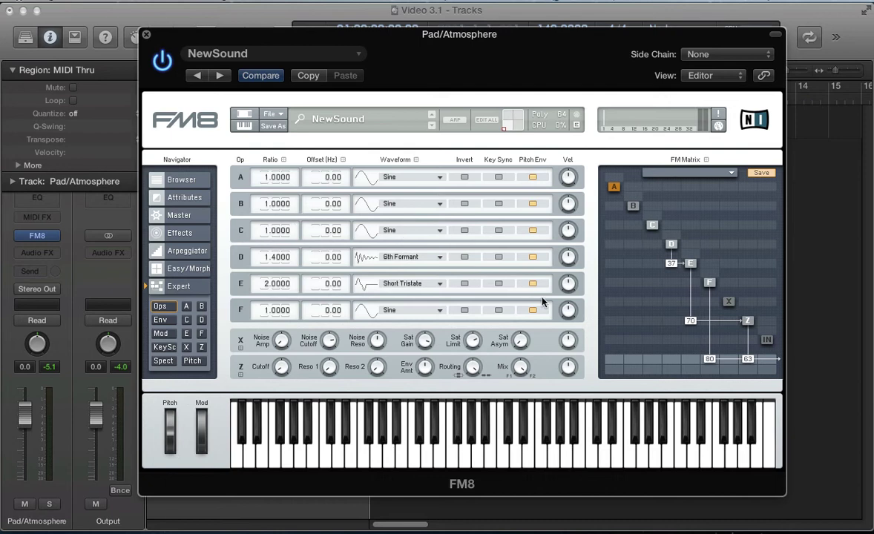
- Set C's and B's outputs to 61 and 53, and the E–B modulation amount to 17
{"action": "left_click_drag", "start_coordinate": [650, 360], "coordinate": [655, 325]}
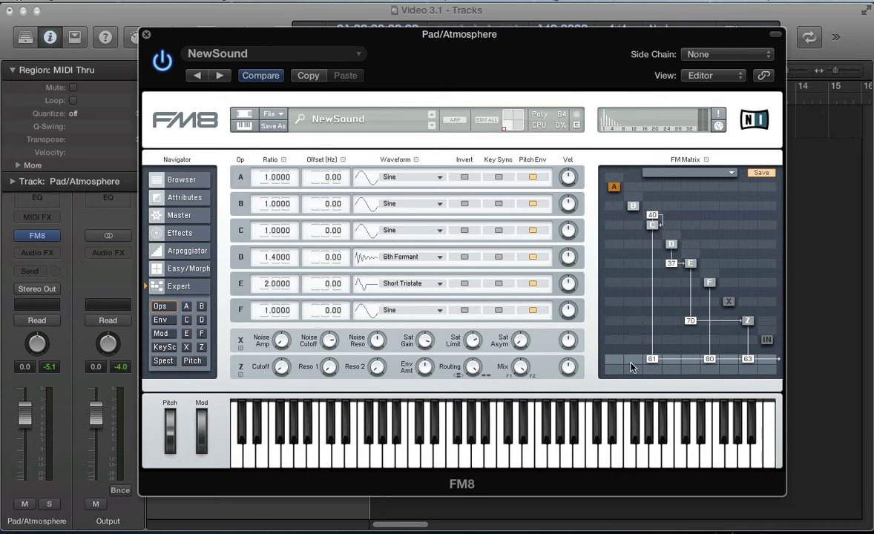
{"action": "left_click_drag", "start_coordinate": [633, 359], "coordinate": [641, 351]}
{"action": "left_click_drag", "start_coordinate": [694, 211], "coordinate": [696, 210]}
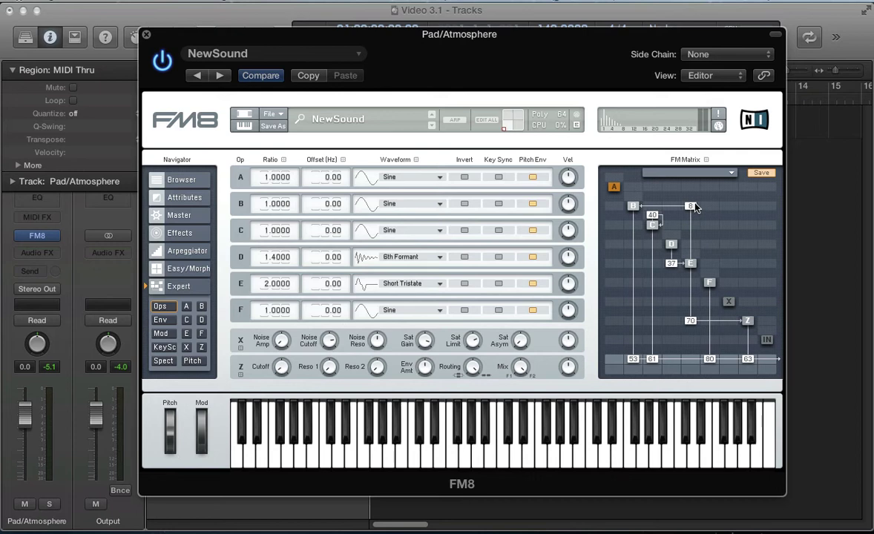
{"action": "left_click_drag", "start_coordinate": [695, 205], "coordinate": [701, 197]}
- In the FM Matrix pan row, set operator C to 64 and operator B to -71
{"action": "left_click_drag", "start_coordinate": [660, 372], "coordinate": [667, 356]}
{"action": "left_click_drag", "start_coordinate": [632, 368], "coordinate": [633, 398]}
{"action": "left_click", "coordinate": [161, 320]}
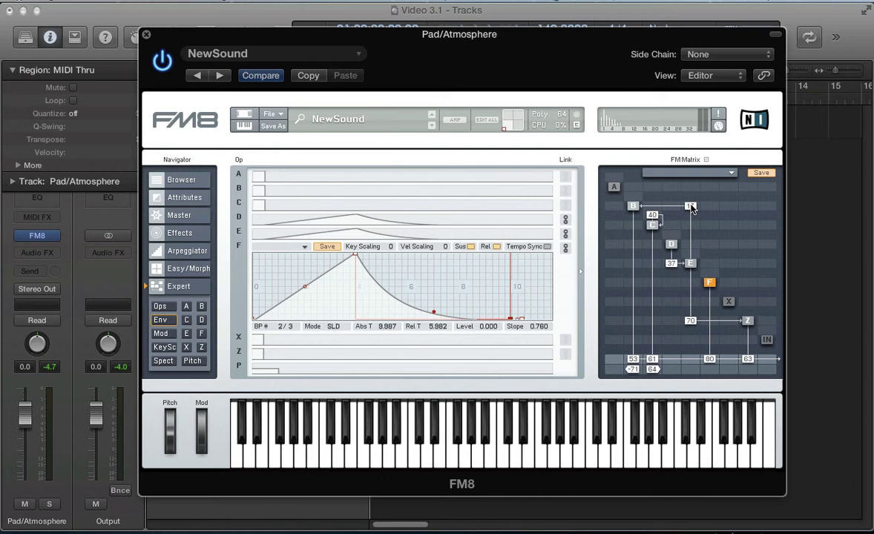
- Bring up operator C's envelope and drag its attack breakpoint outward
{"action": "left_click", "coordinate": [161, 307]}
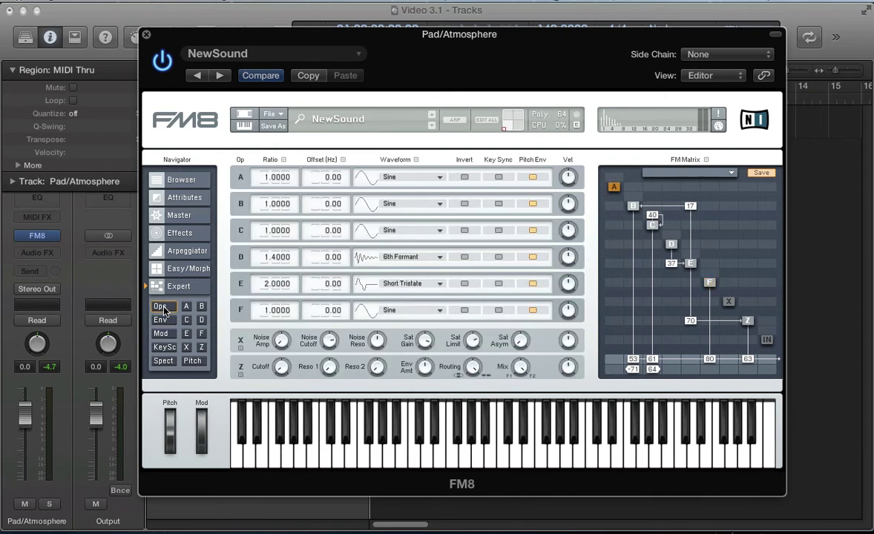
{"action": "left_click", "coordinate": [160, 319]}
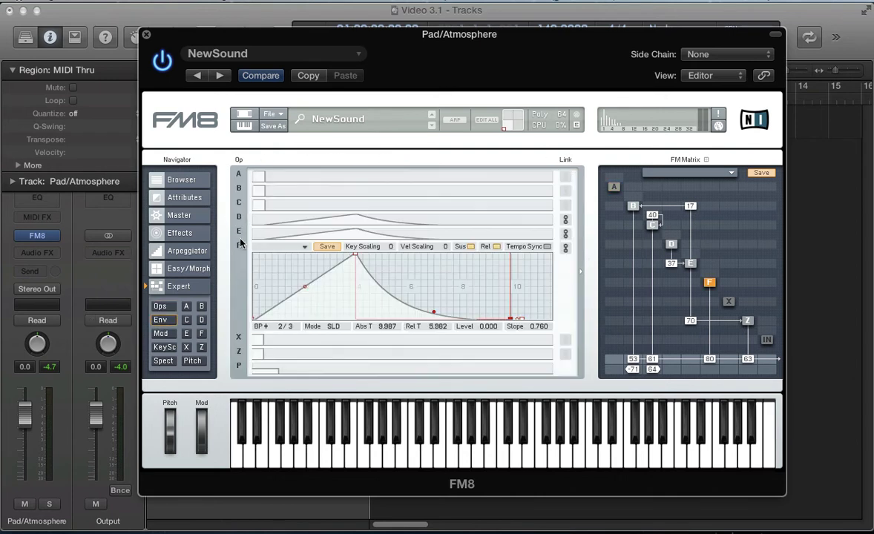
{"action": "left_click", "coordinate": [276, 210]}
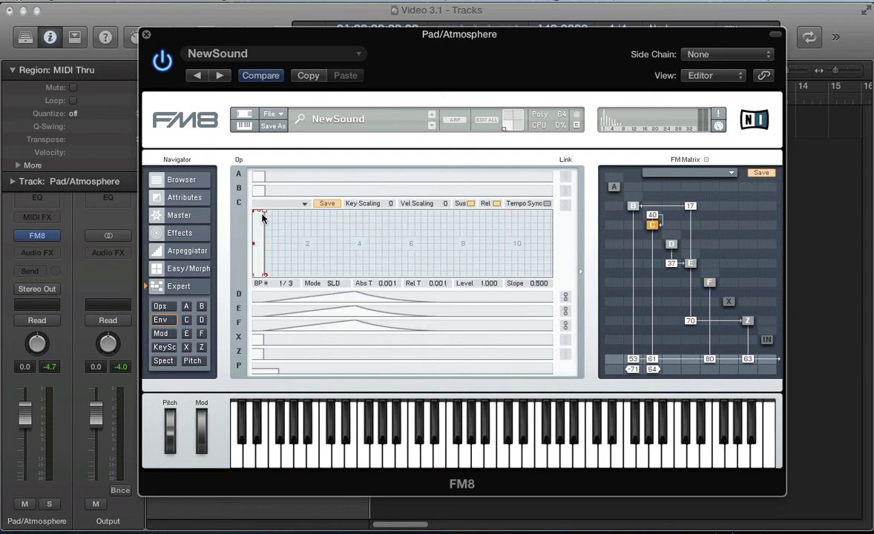
{"action": "left_click_drag", "start_coordinate": [255, 214], "coordinate": [458, 284]}
- Shape C's decay to level 0 at 8.673 with slope 0.700, then select operator B
{"action": "left_click_drag", "start_coordinate": [362, 276], "coordinate": [363, 273]}
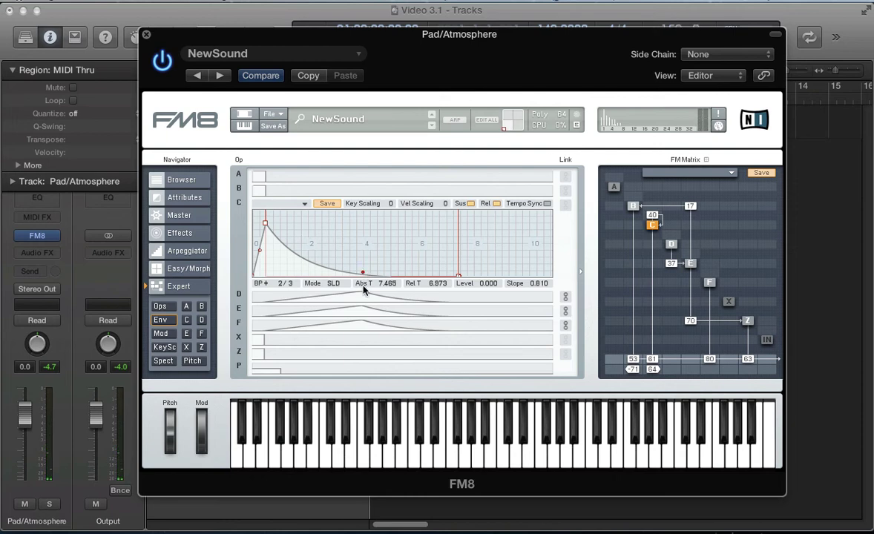
{"action": "left_click_drag", "start_coordinate": [363, 273], "coordinate": [363, 266]}
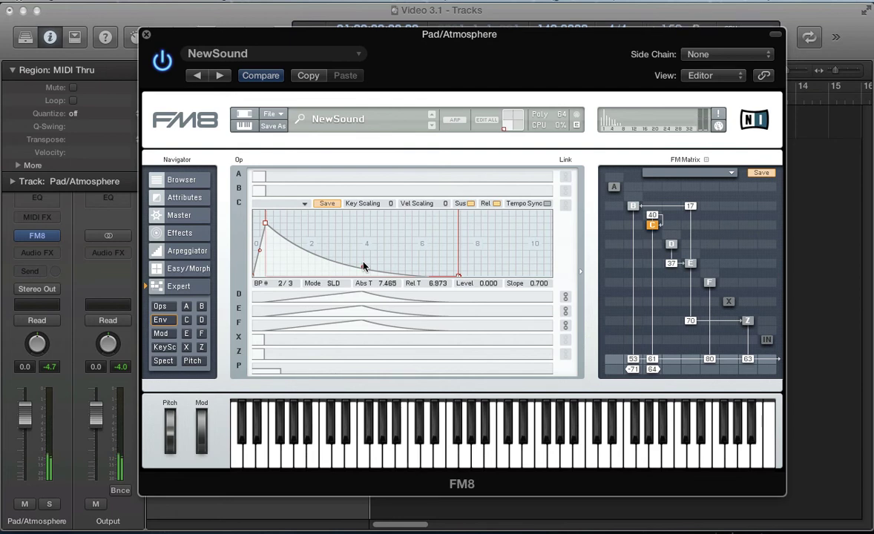
{"action": "left_click_drag", "start_coordinate": [265, 225], "coordinate": [273, 224]}
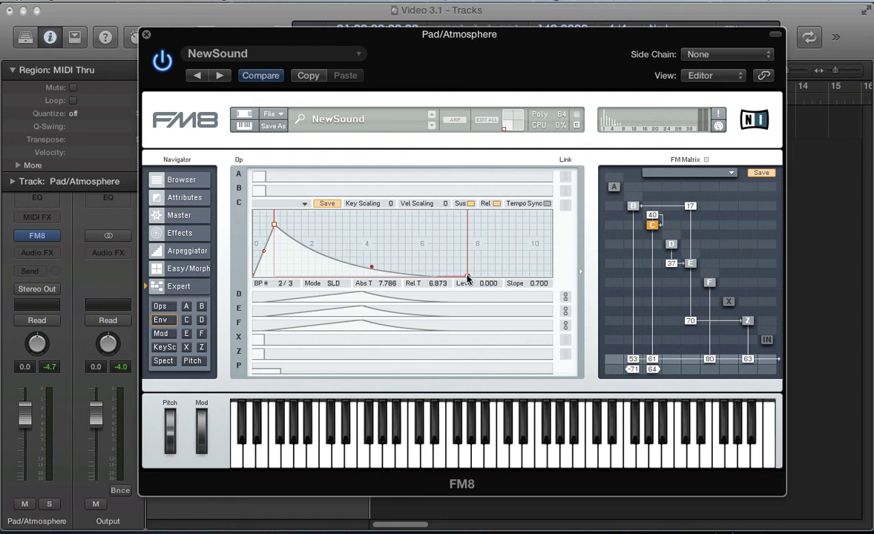
{"action": "left_click_drag", "start_coordinate": [468, 277], "coordinate": [492, 276]}
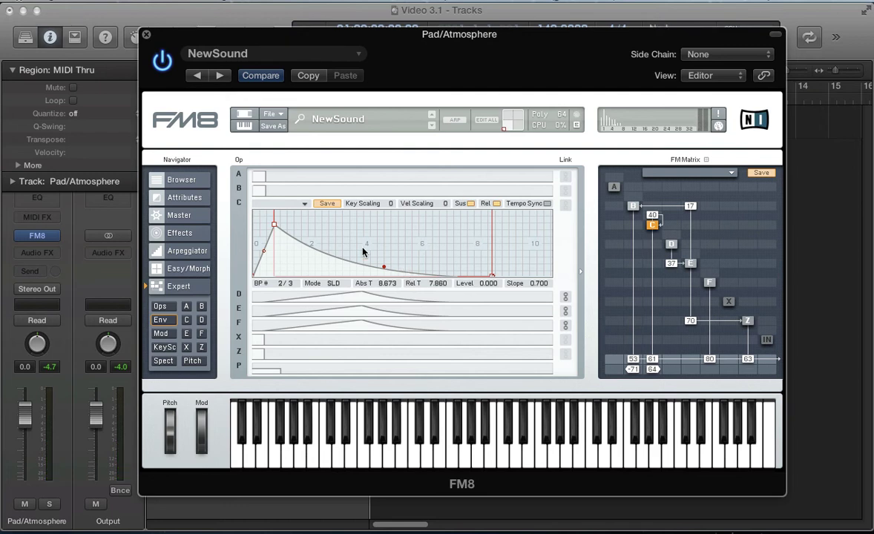
{"action": "left_click", "coordinate": [297, 189]}
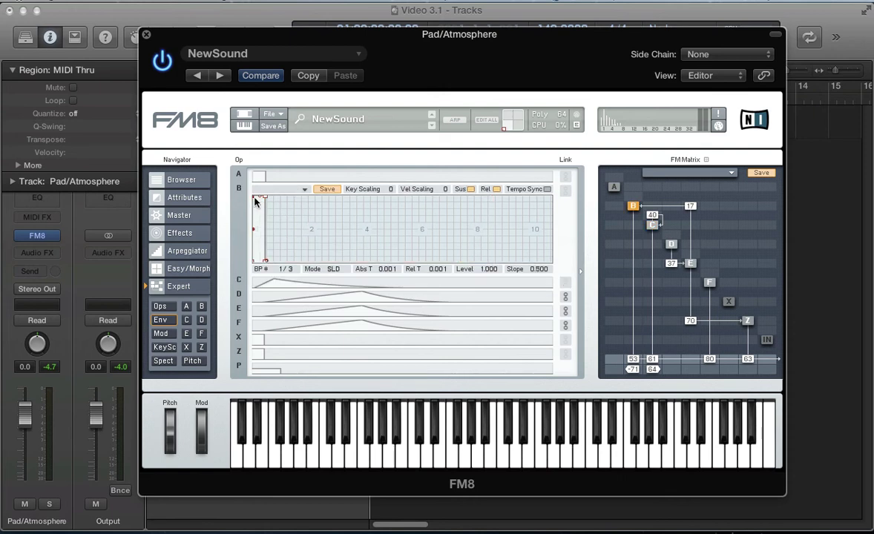
- Give operator B a slow envelope decaying to 0 at 6.874 (slope 0.630), and set B/C pan to -99/100
{"action": "left_click_drag", "start_coordinate": [254, 196], "coordinate": [311, 200]}
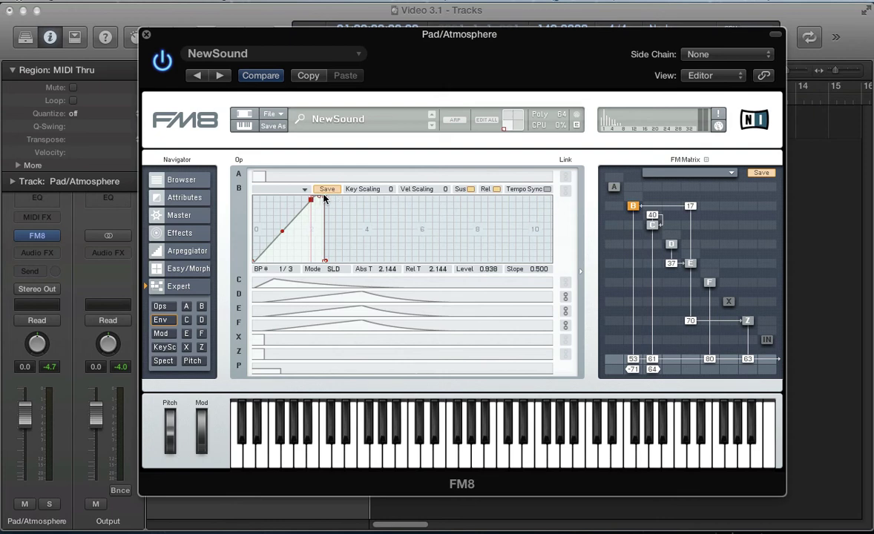
{"action": "left_click_drag", "start_coordinate": [323, 197], "coordinate": [442, 263]}
{"action": "left_click_drag", "start_coordinate": [347, 245], "coordinate": [380, 245]}
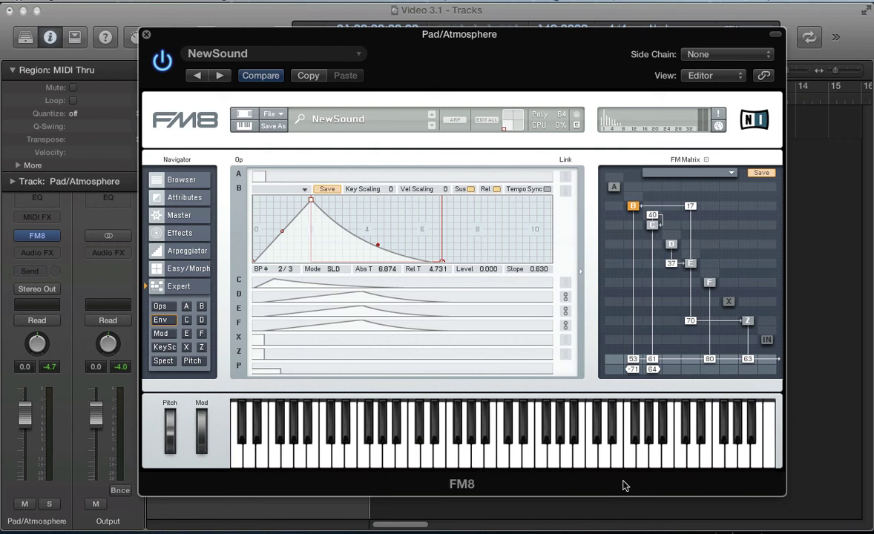
{"action": "left_click_drag", "start_coordinate": [652, 369], "coordinate": [650, 378]}
- Glance at the Env page, then return to the Ops page to see operator ratios, offsets and waveforms
{"action": "left_click", "coordinate": [163, 305]}
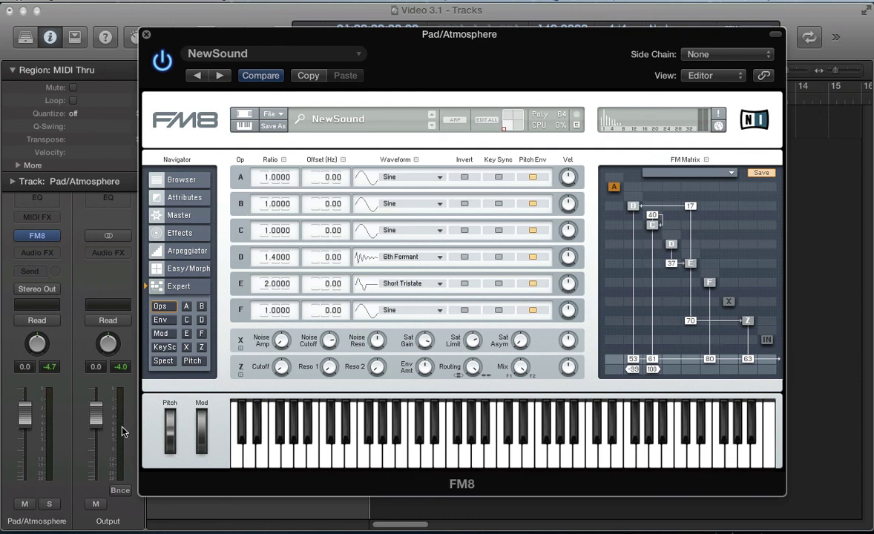
{"action": "left_click", "coordinate": [162, 324]}
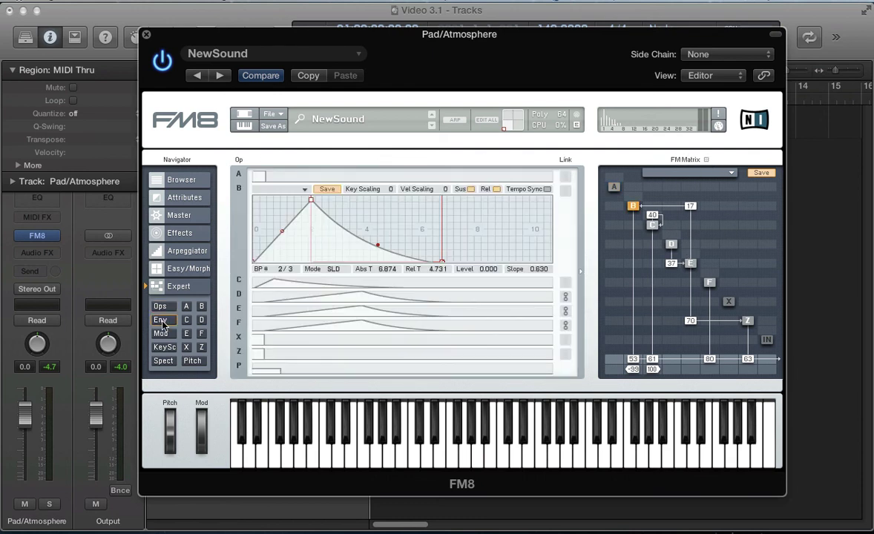
{"action": "left_click", "coordinate": [159, 306]}
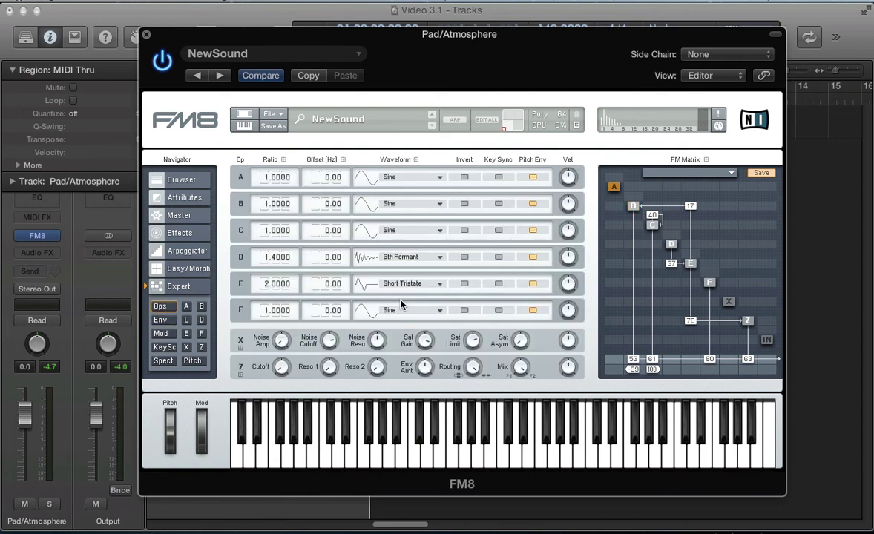